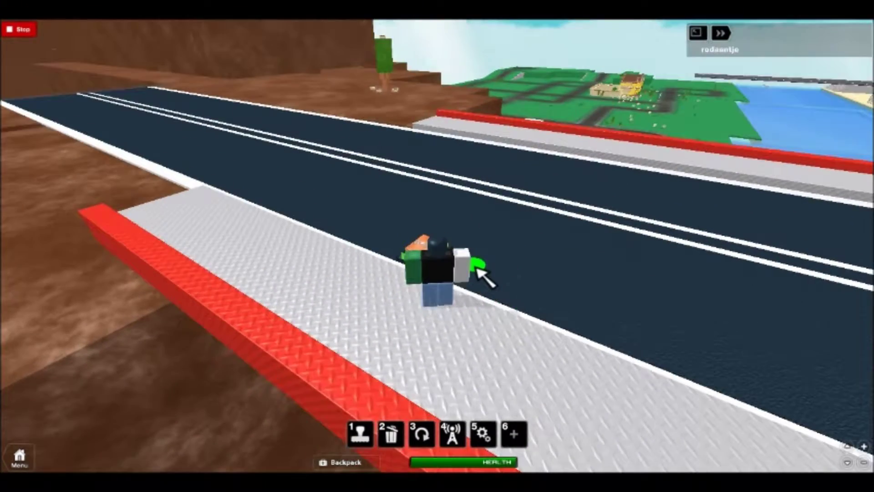
Walk the avatar forward onto the grey sidewalk beside the dark road
key(w)
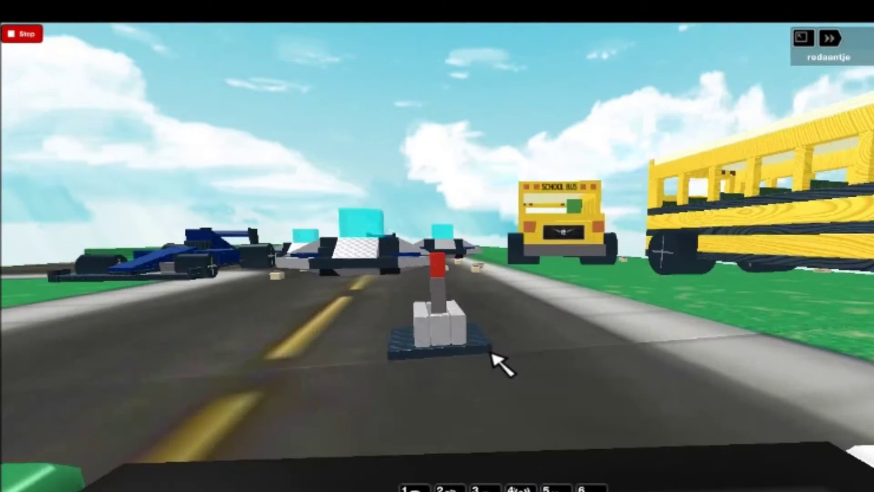
Place an explosive on the road by the vehicles, detonate it, and turn the camera toward the blast
click(494, 361)
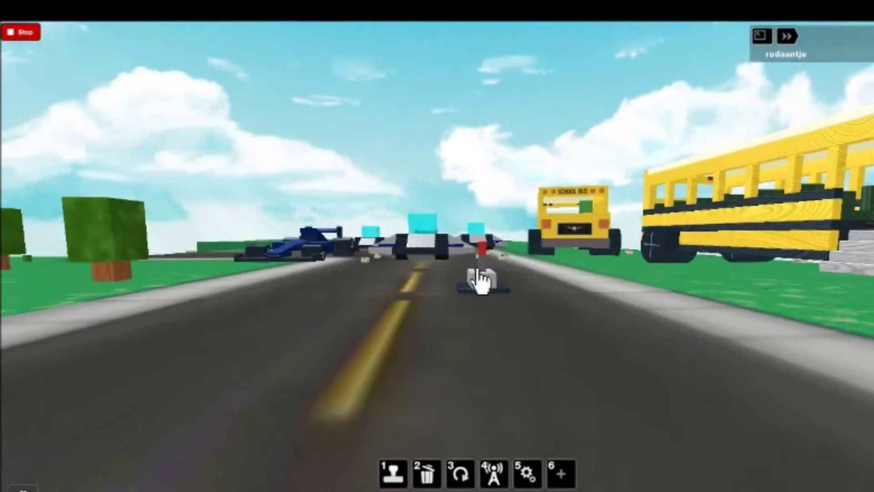
click(476, 276)
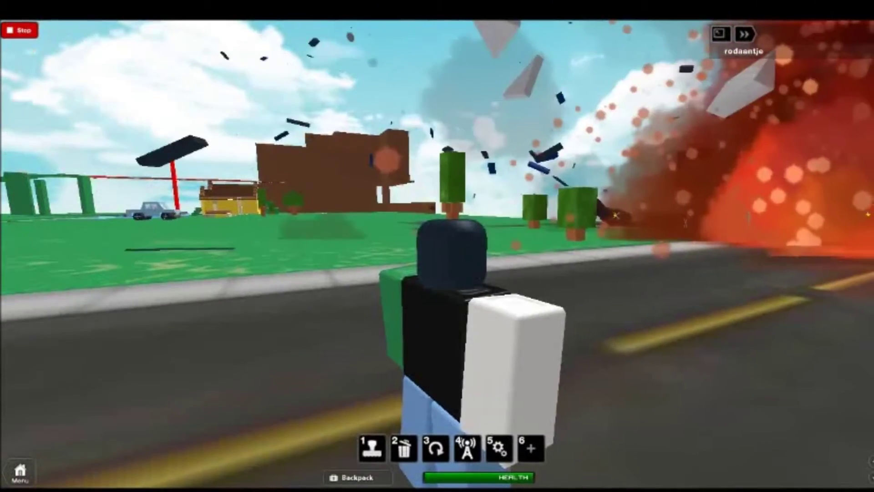
drag(15, 131, 436, 205)
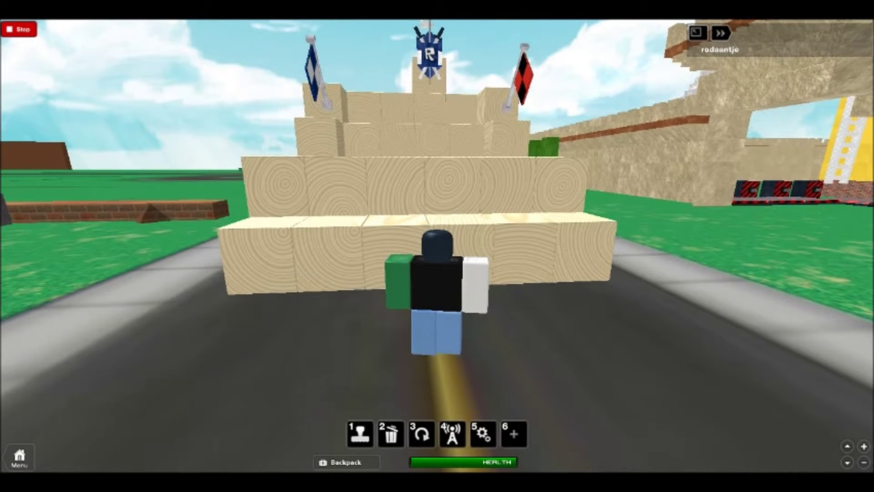
Walk forward up the wooden block steps beneath the three flags
key(w)
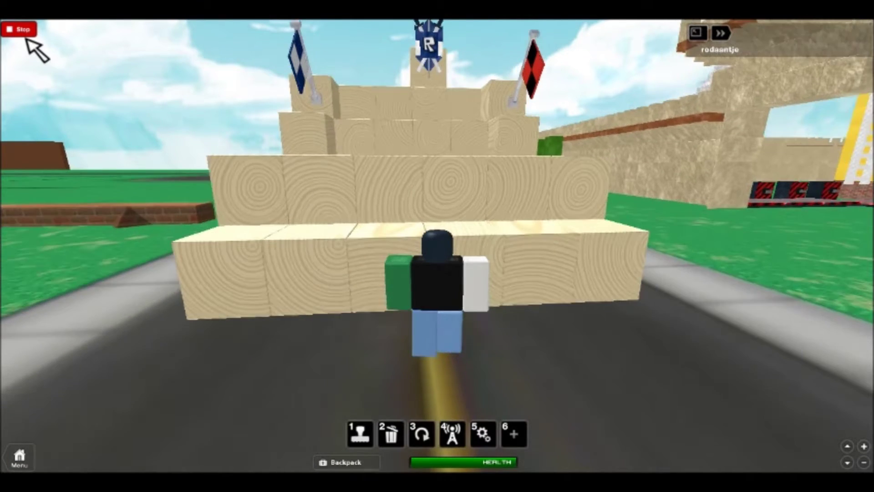
key(w)
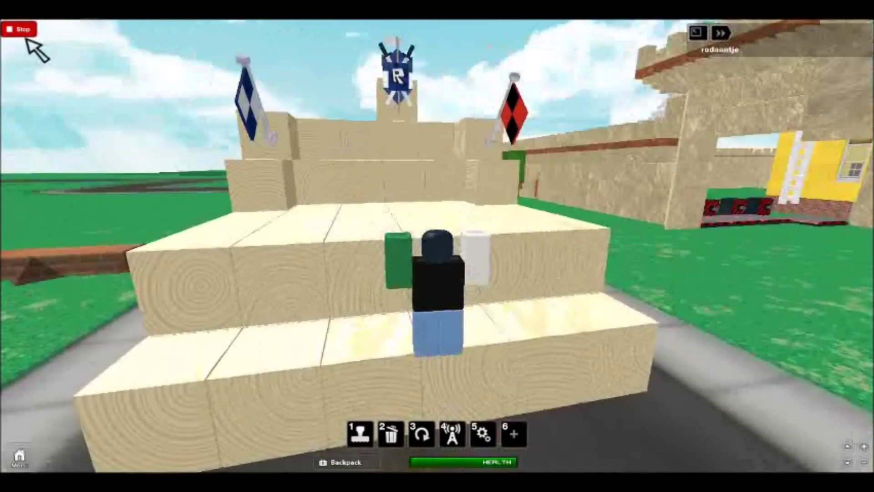